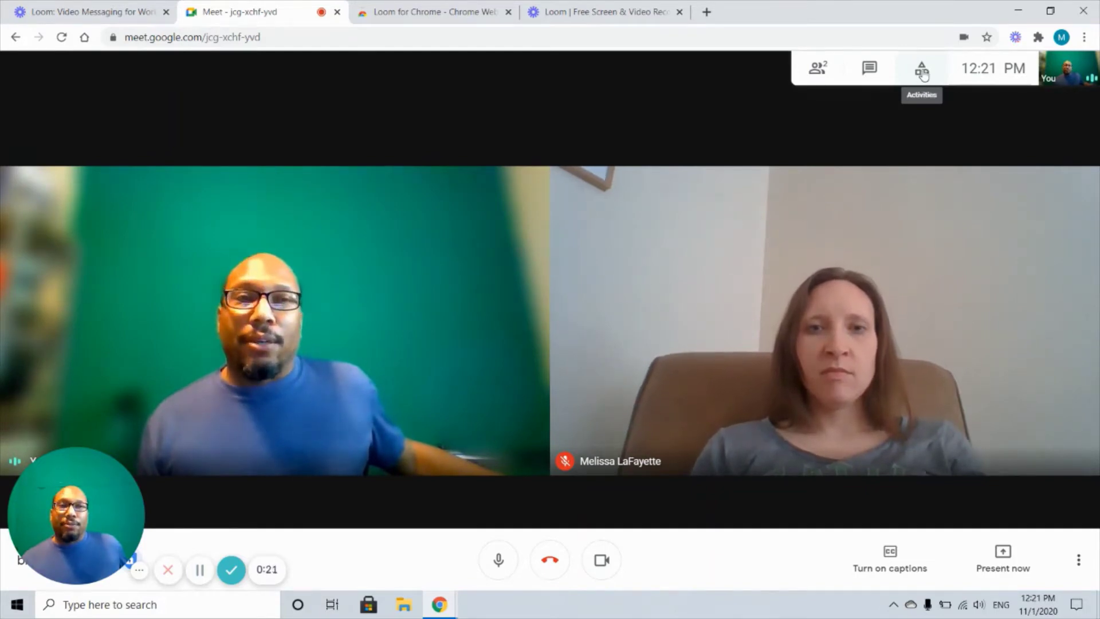
Open the breakout rooms setup from the meeting's activities.
click(921, 75)
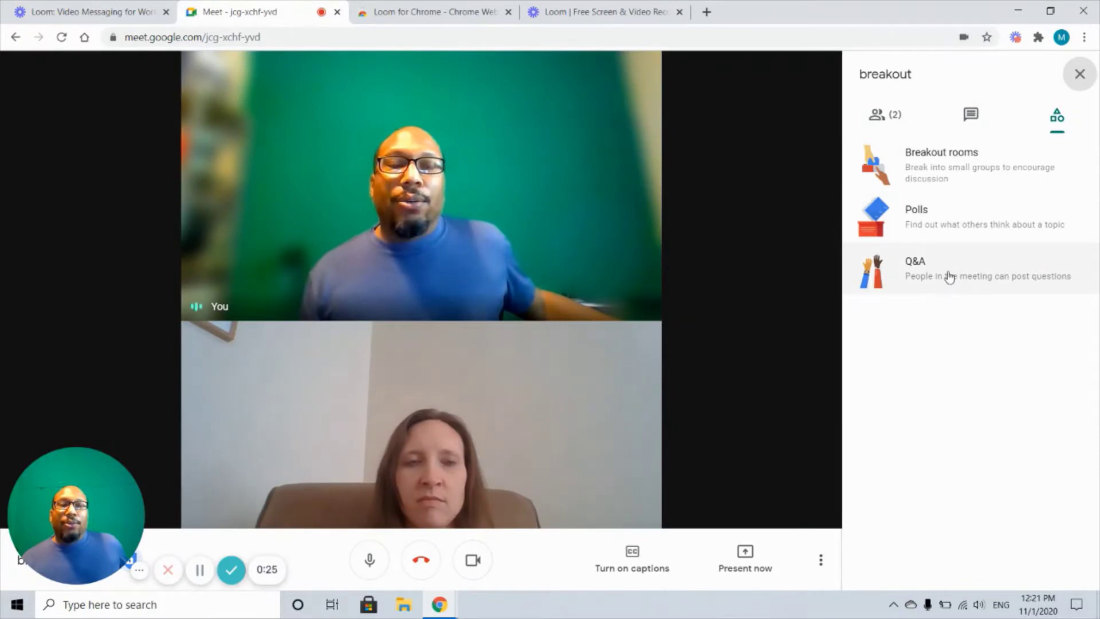
click(958, 175)
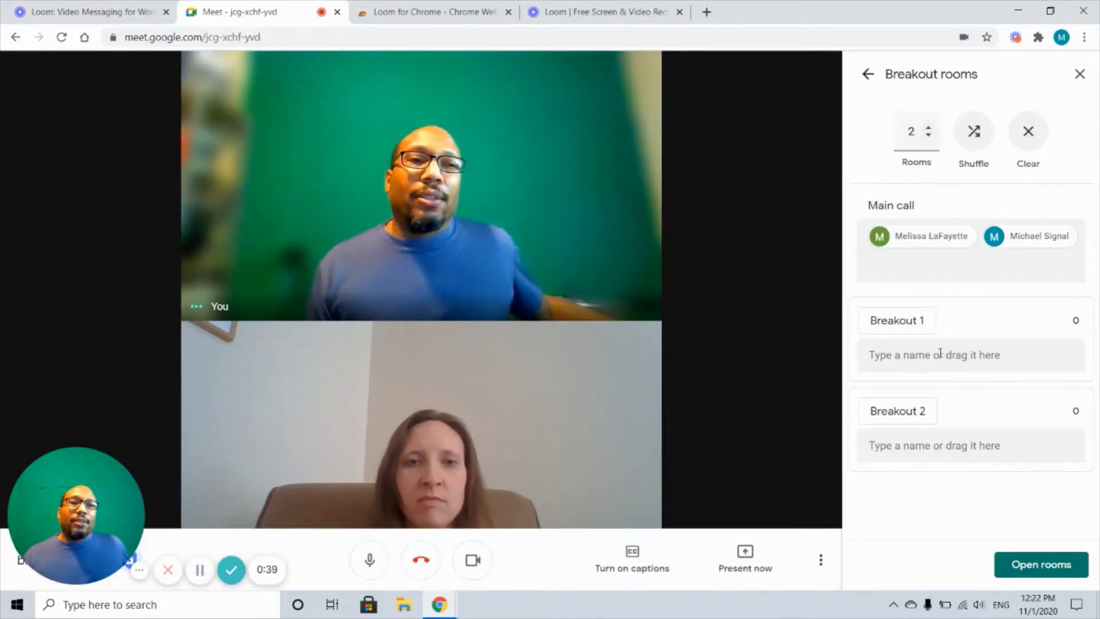
Try raising the number of breakout rooms to 4 and 14, and shuffle the participants.
click(928, 131)
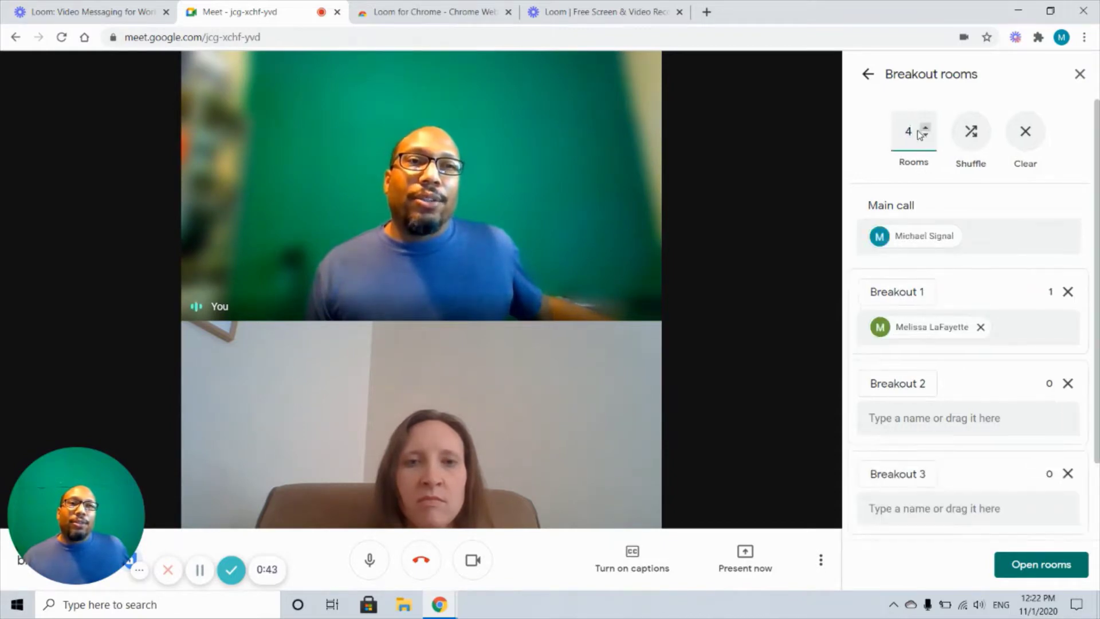
text(14)
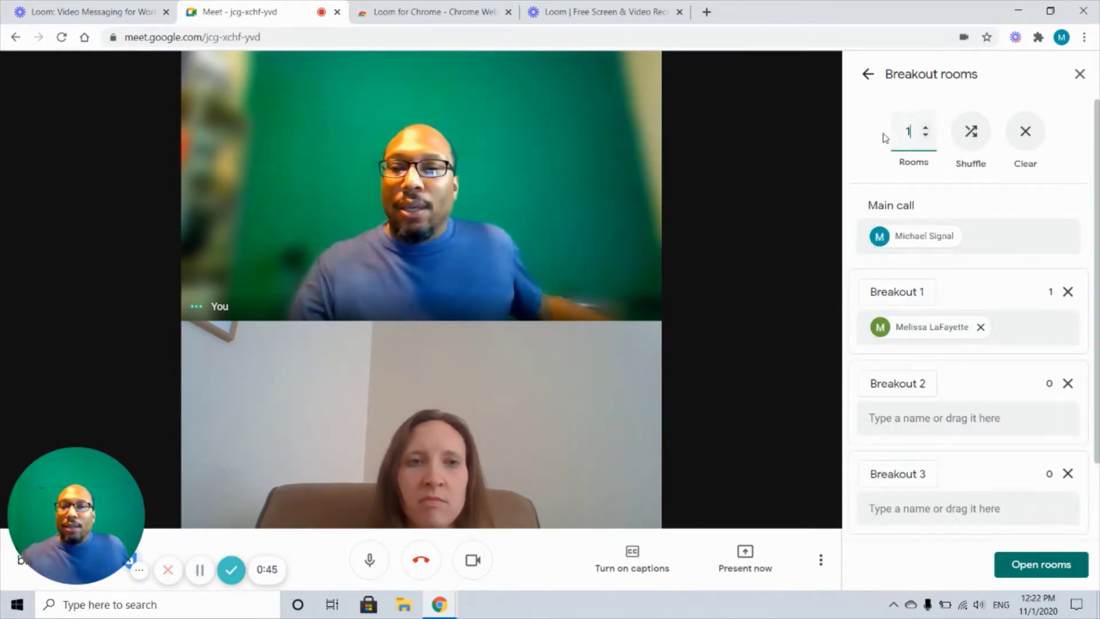
click(971, 134)
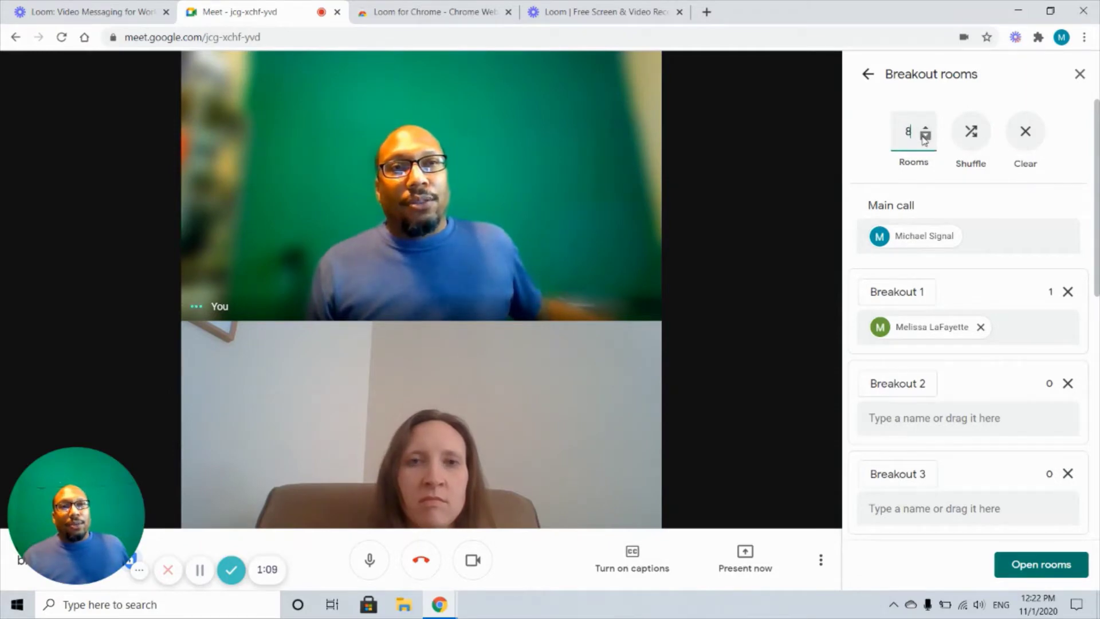
Lower the number of breakout rooms to 2 and remove the participant from Breakout 1.
click(925, 136)
click(925, 136)
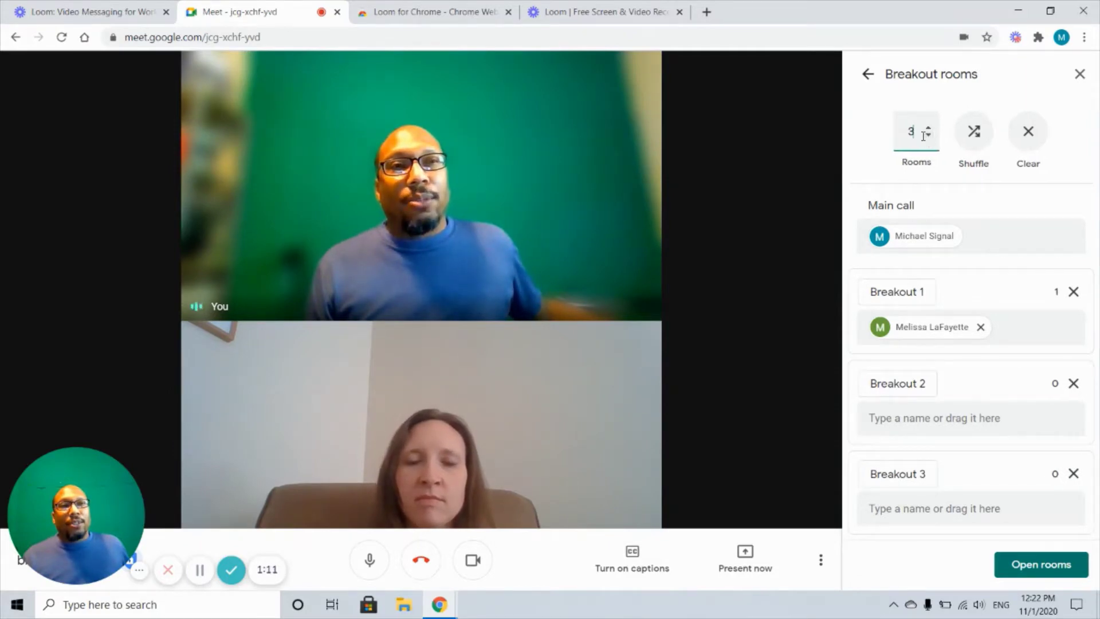
click(928, 138)
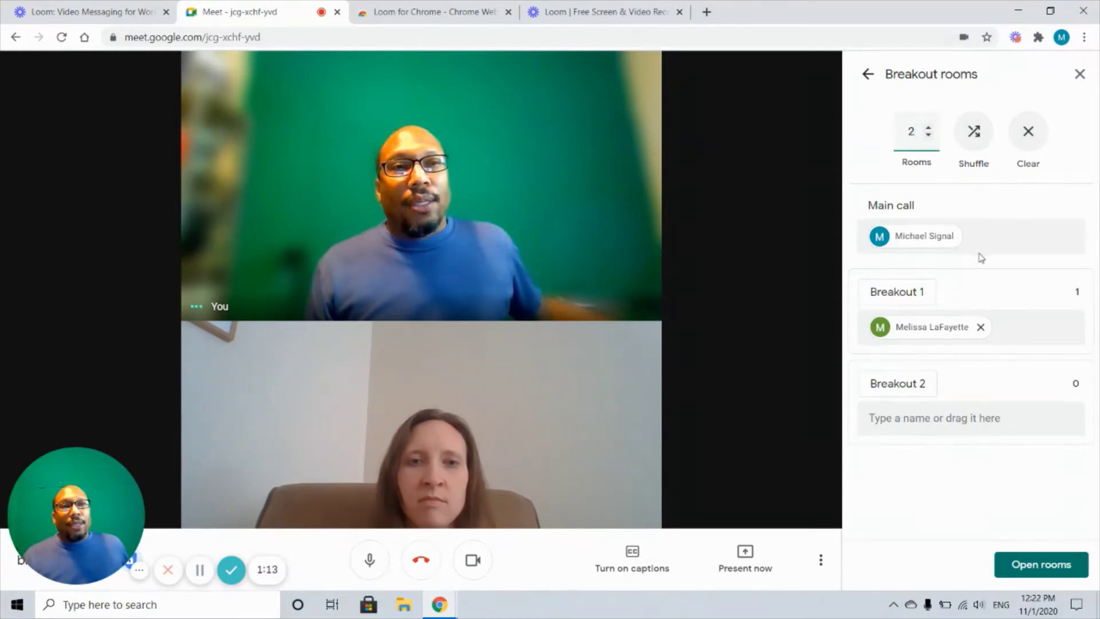
click(981, 327)
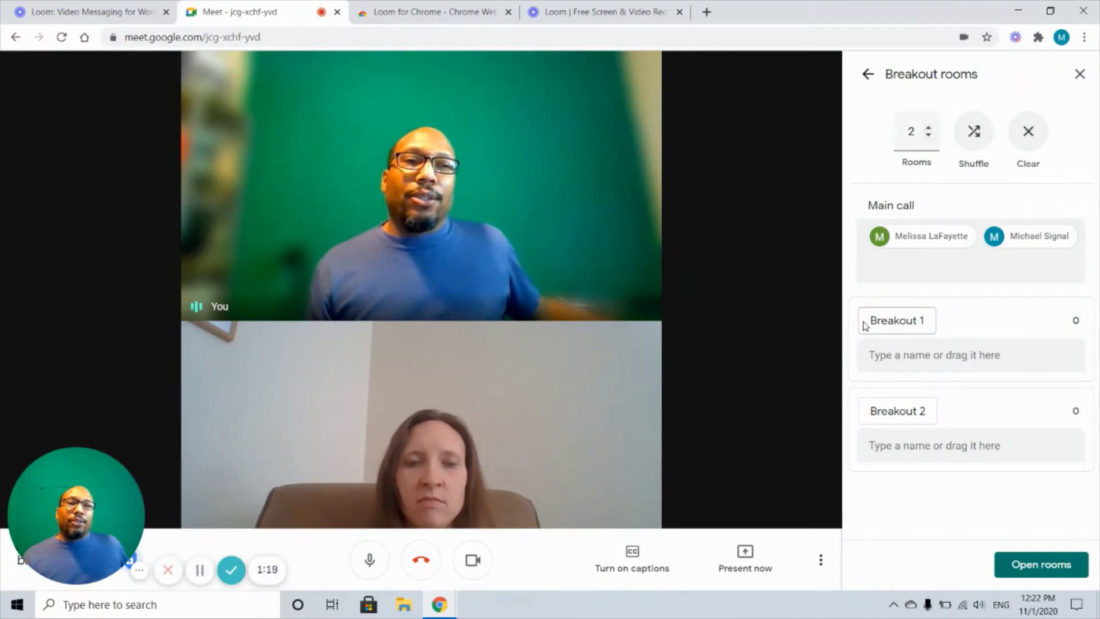
Rename the Breakout 1 room to DIBELS.
key(BackSpace)
key(BackSpace)
key(BackSpace)
key(BackSpace)
key(BackSpace)
key(BackSpace)
key(BackSpace)
key(BackSpace)
key(BackSpace)
key(BackSpace)
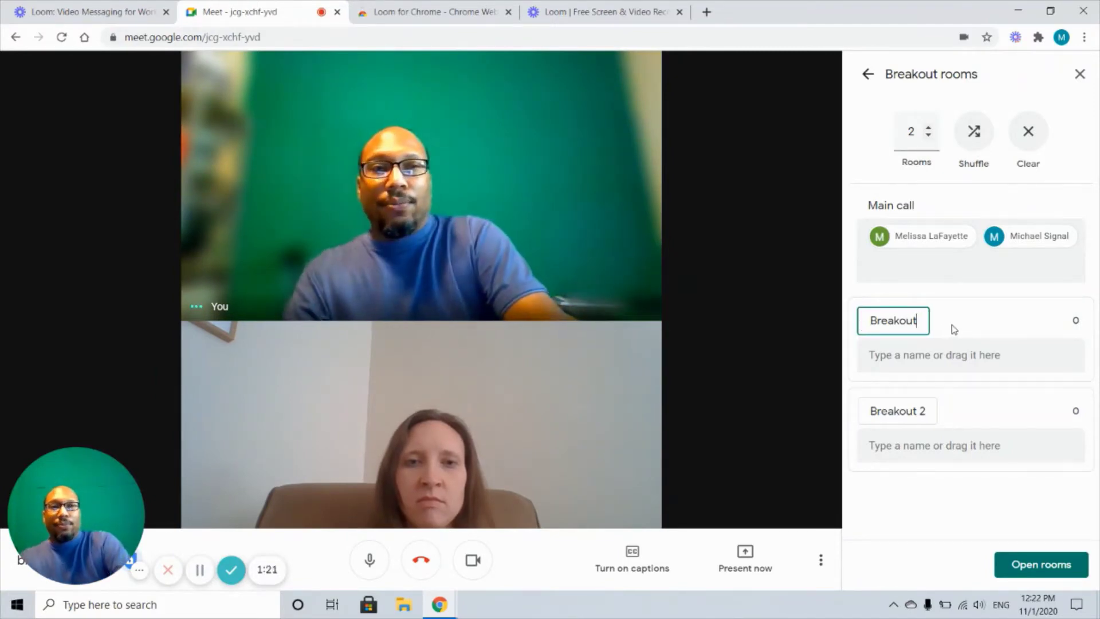
text(DIB)
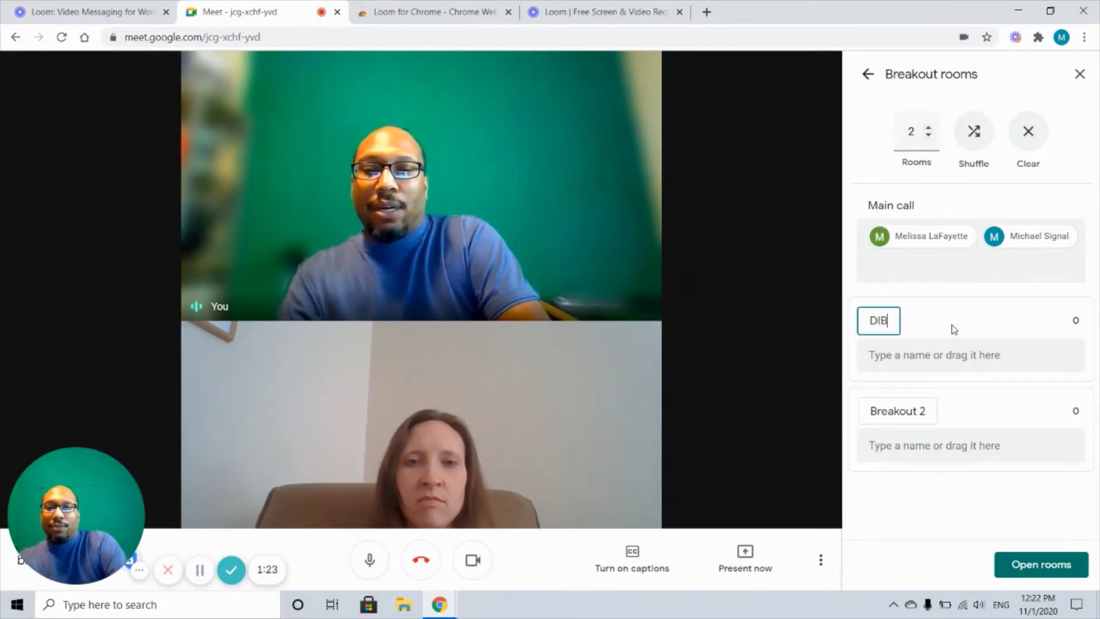
text(ELS)
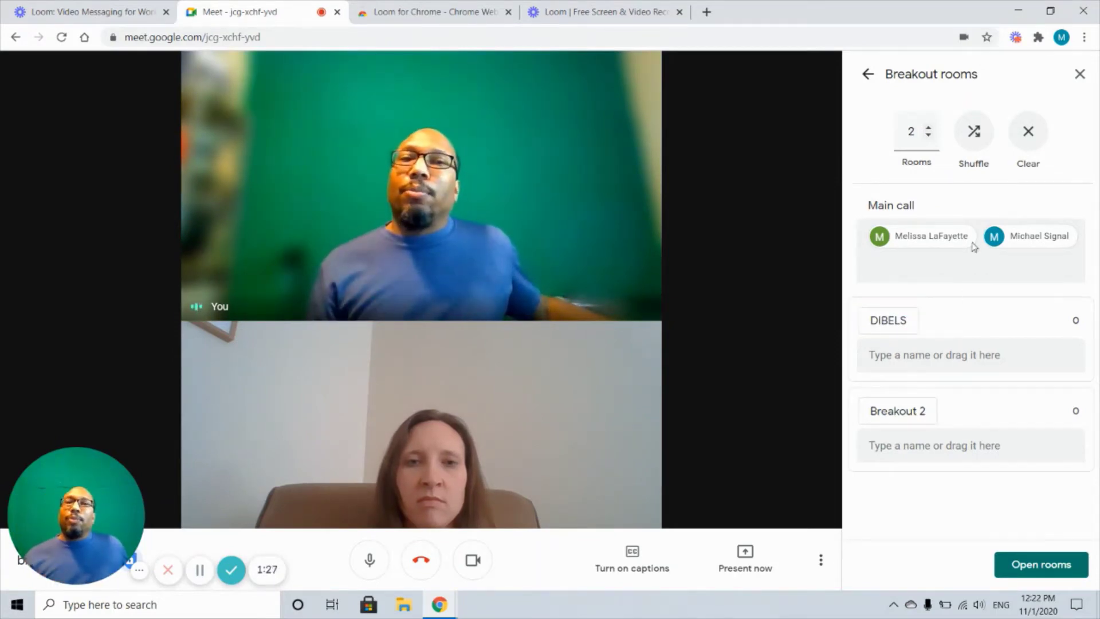
Try moving the other participant from the main call into DIBELS, into Breakout 2, and back to the main call.
drag(933, 249, 911, 357)
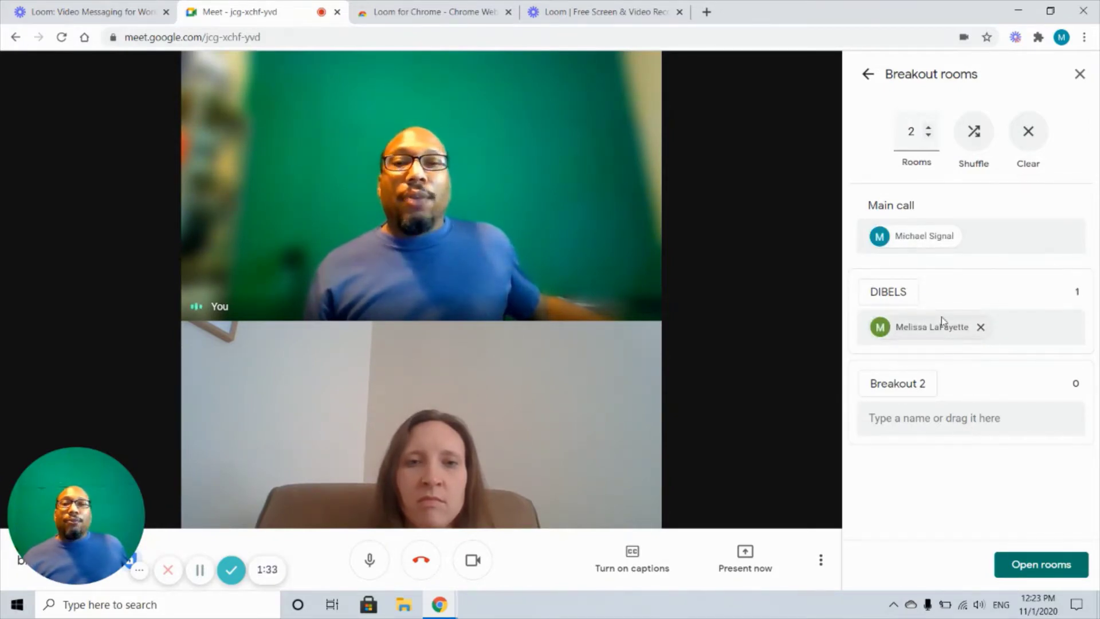
drag(941, 330, 937, 433)
drag(938, 337, 1008, 243)
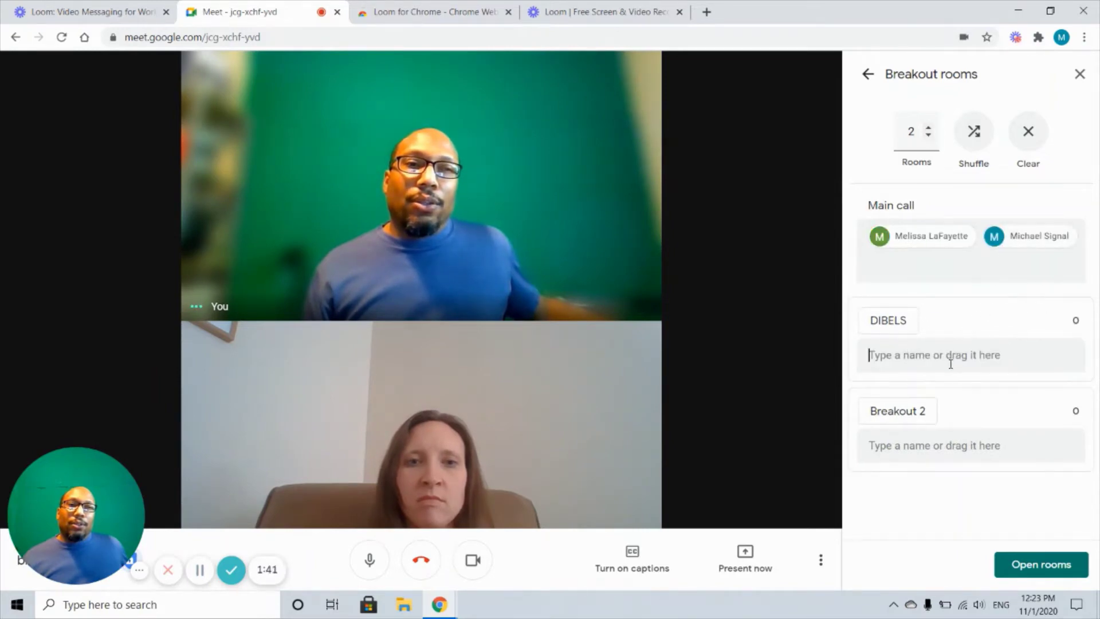
Assign the other participant to the DIBELS room by name and open the breakout rooms.
text(m)
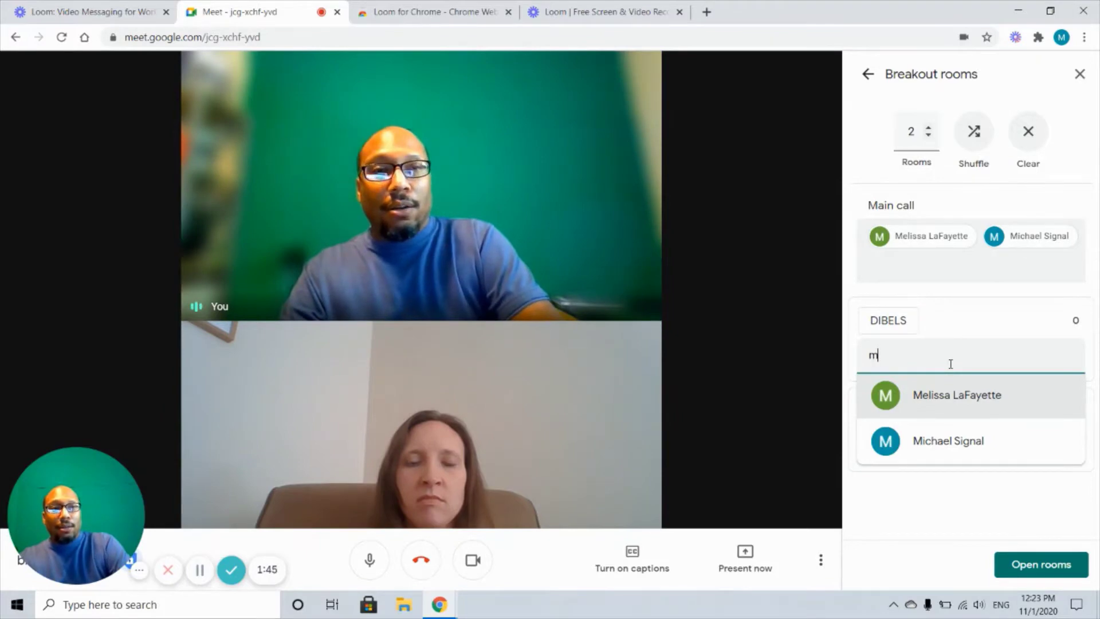
key(Return)
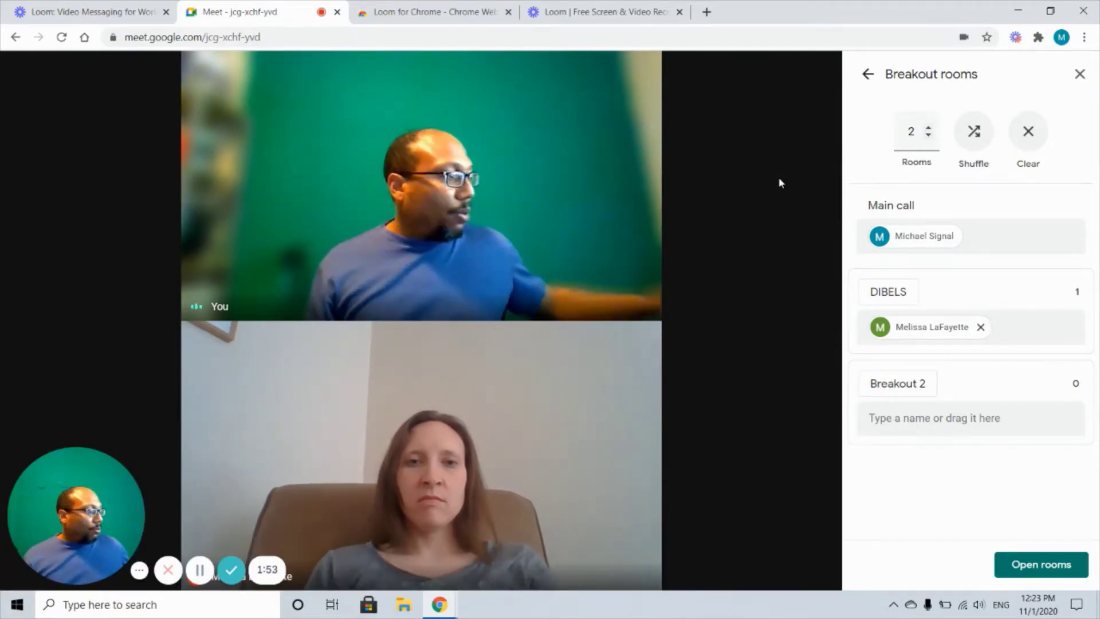
click(1070, 565)
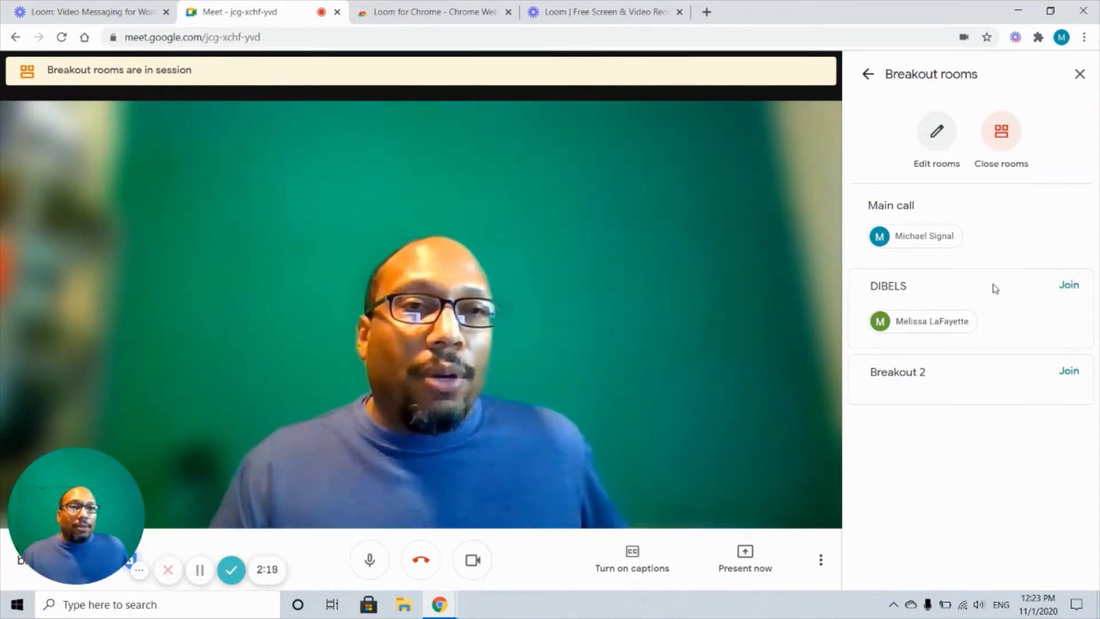
Join the DIBELS breakout room, leave it for the main call and dismiss the Add others dialog.
click(1068, 285)
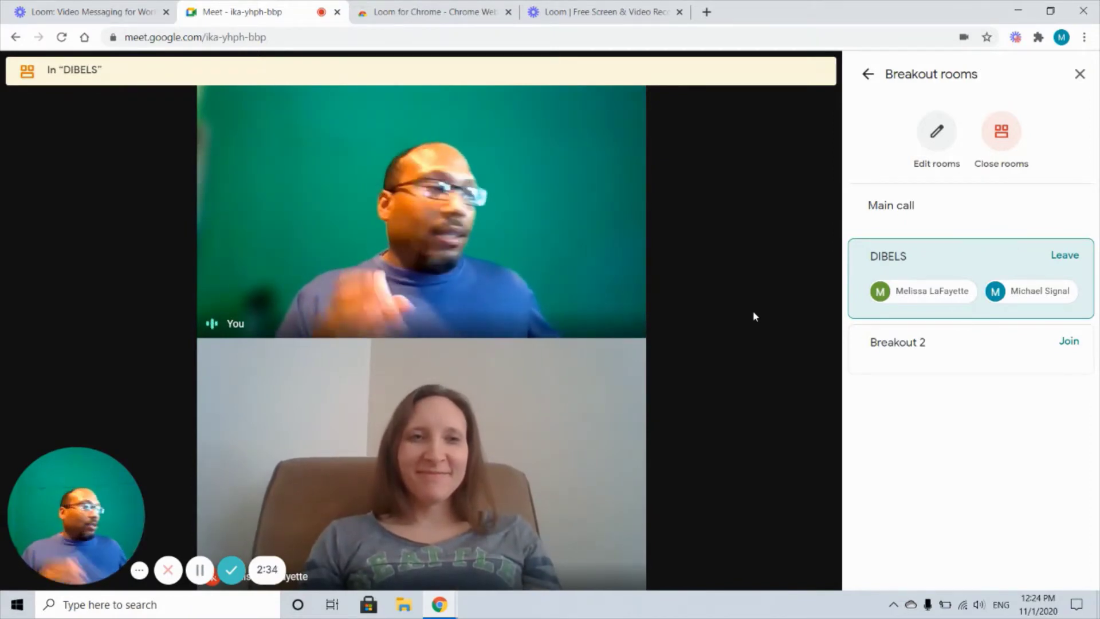
mouse_move(818, 240)
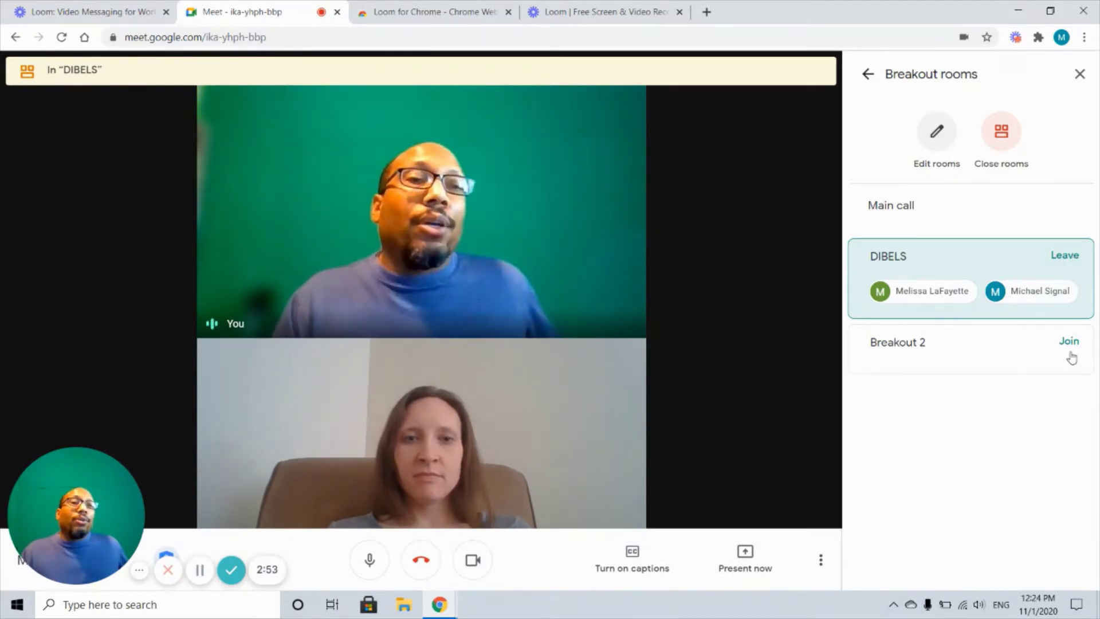
click(1065, 255)
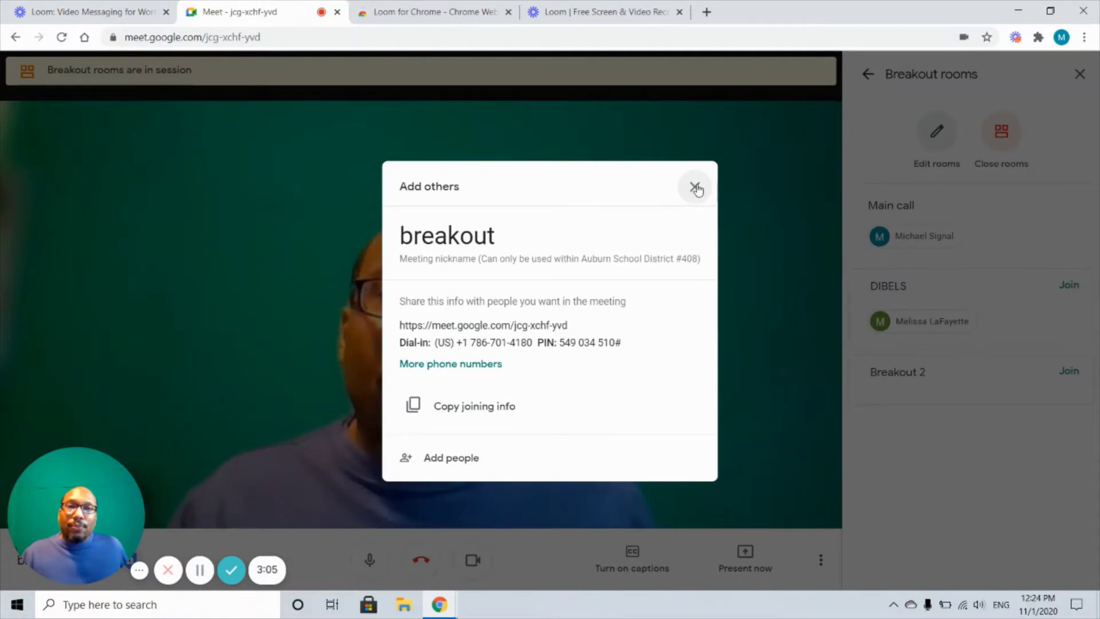
click(696, 188)
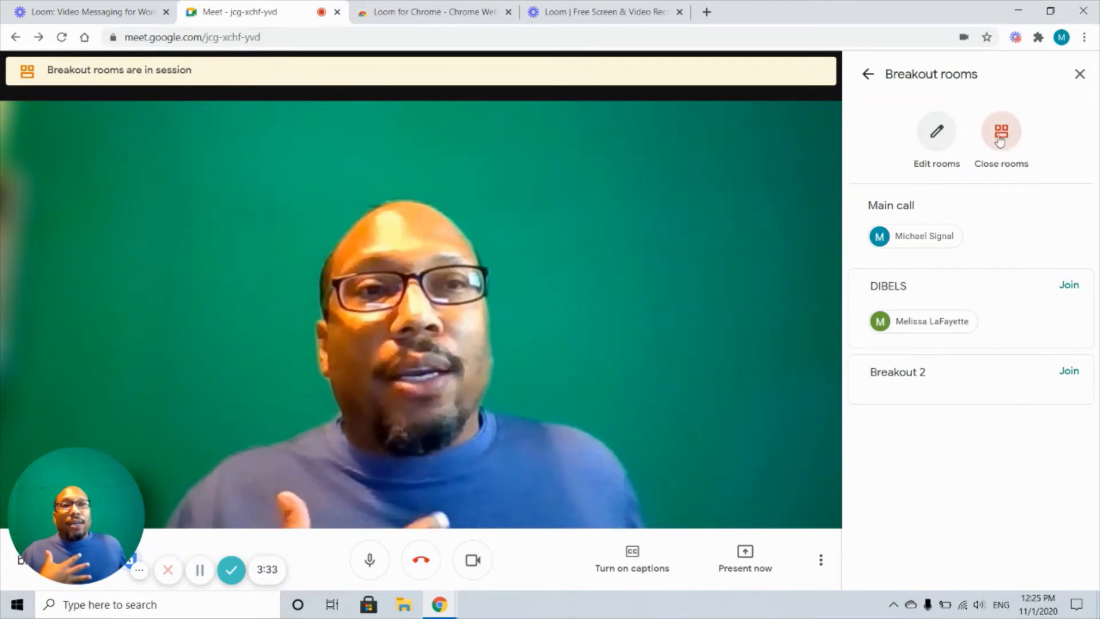
Close all breakout rooms immediately and open them again with the same participant assignments.
click(1006, 142)
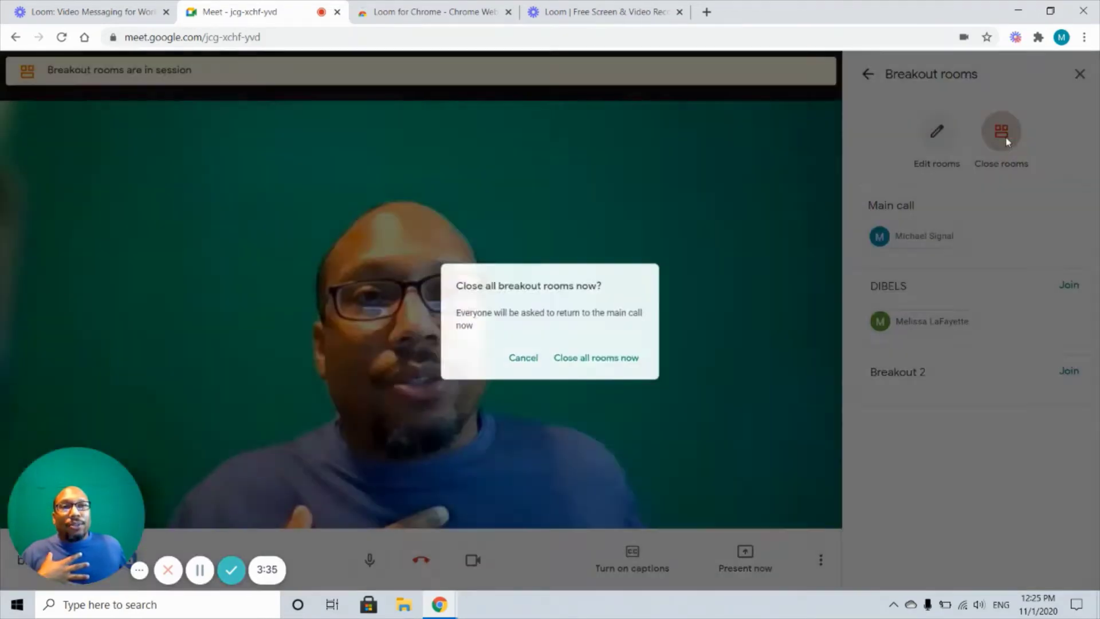
click(577, 366)
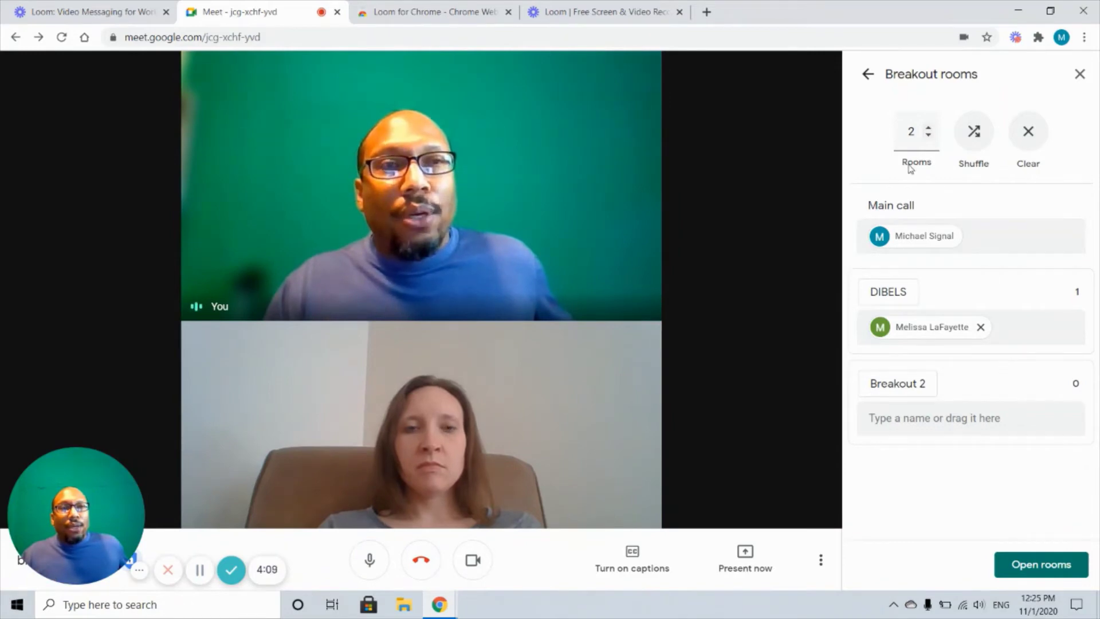
click(979, 417)
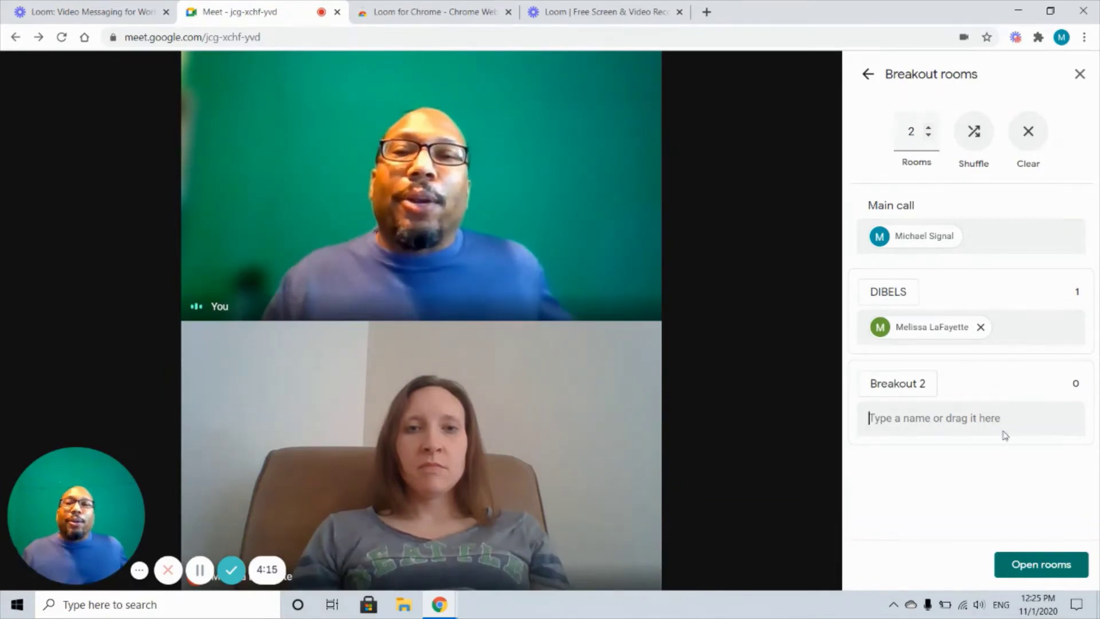
click(1028, 563)
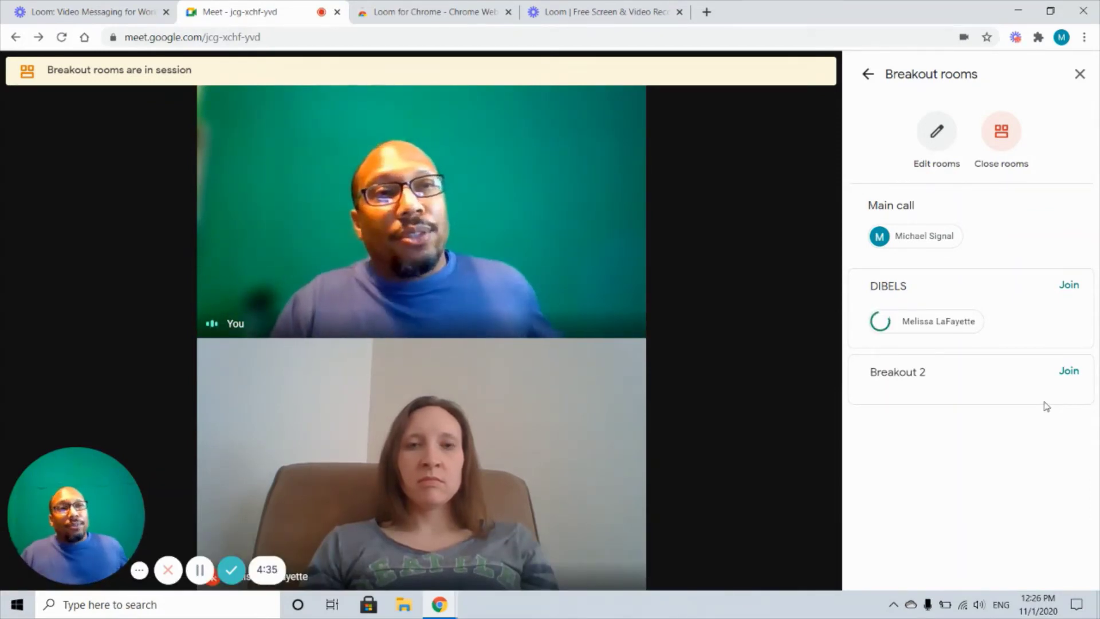
Edit the running breakout rooms, clear all participant assignments and close the breakout rooms view.
click(936, 130)
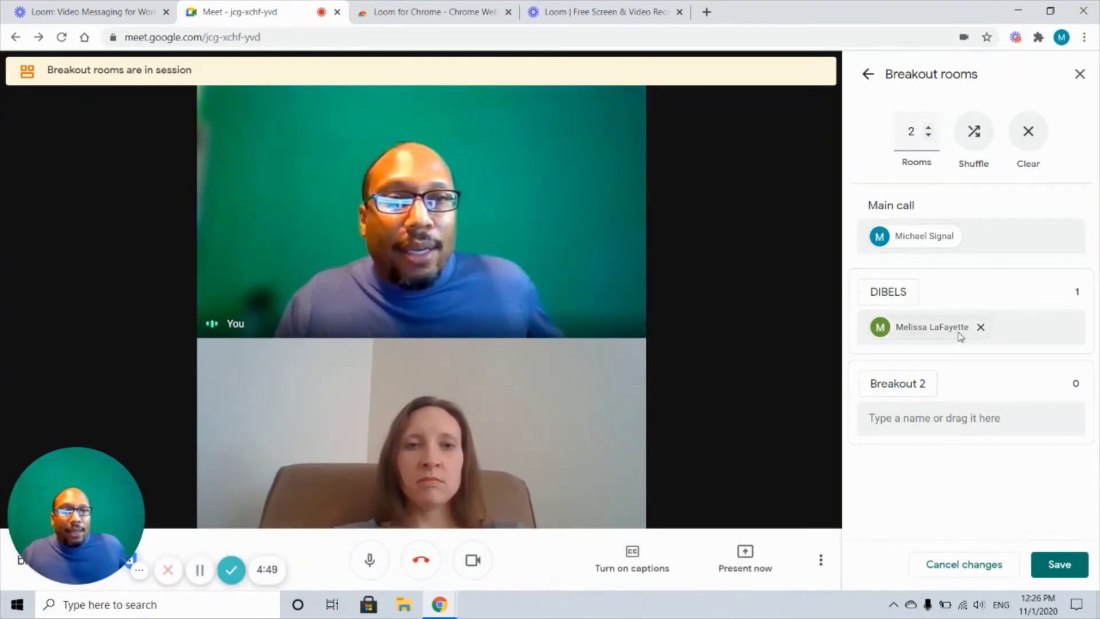
drag(960, 336, 928, 329)
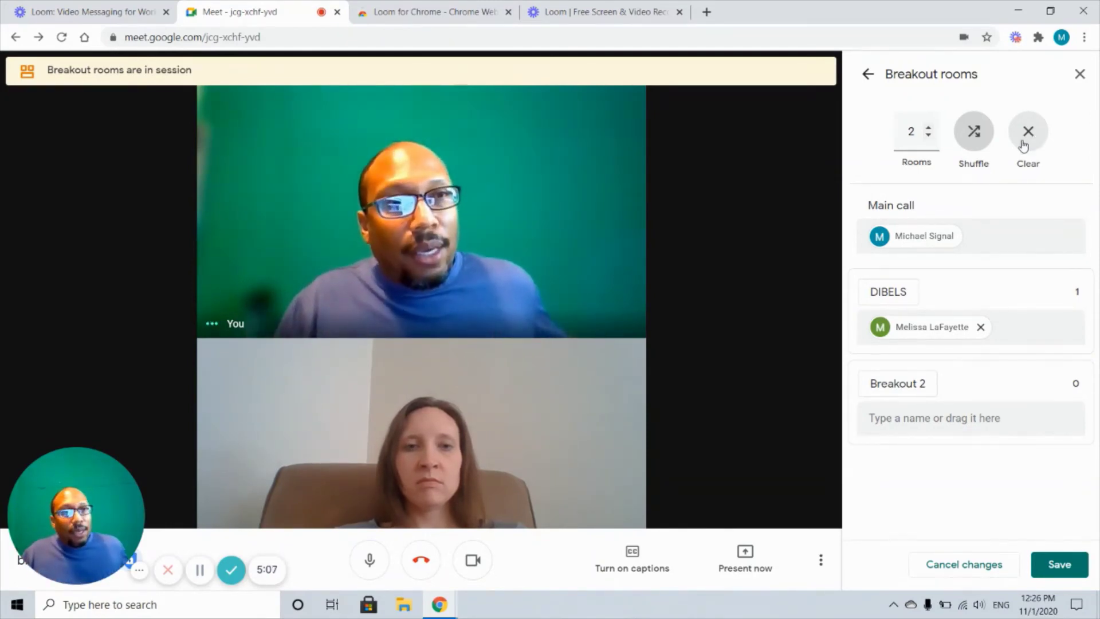
click(1023, 142)
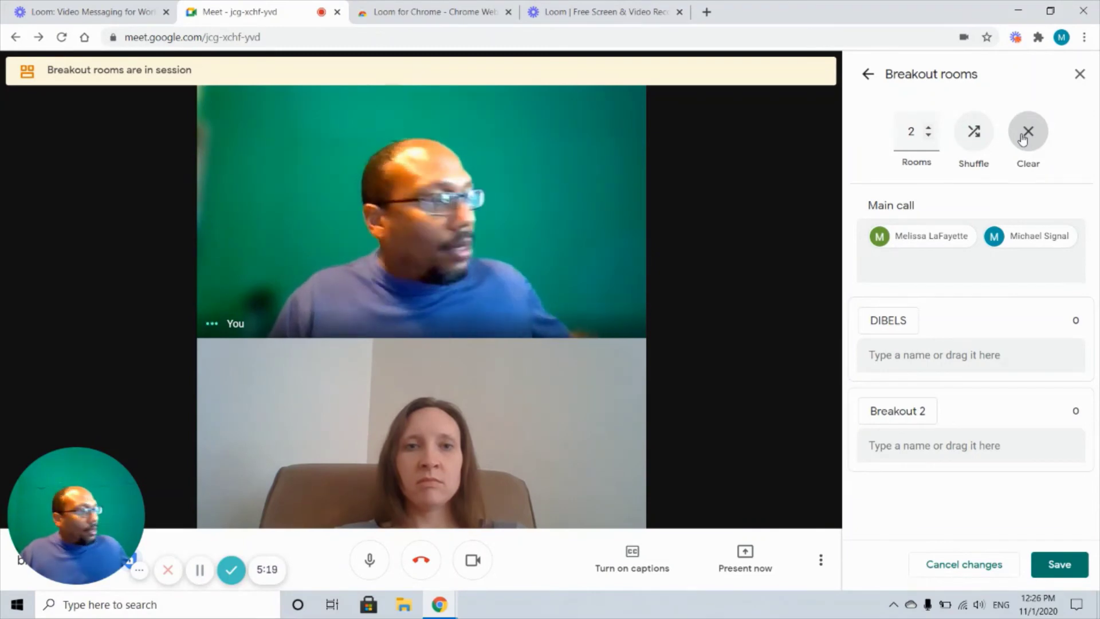
click(1080, 74)
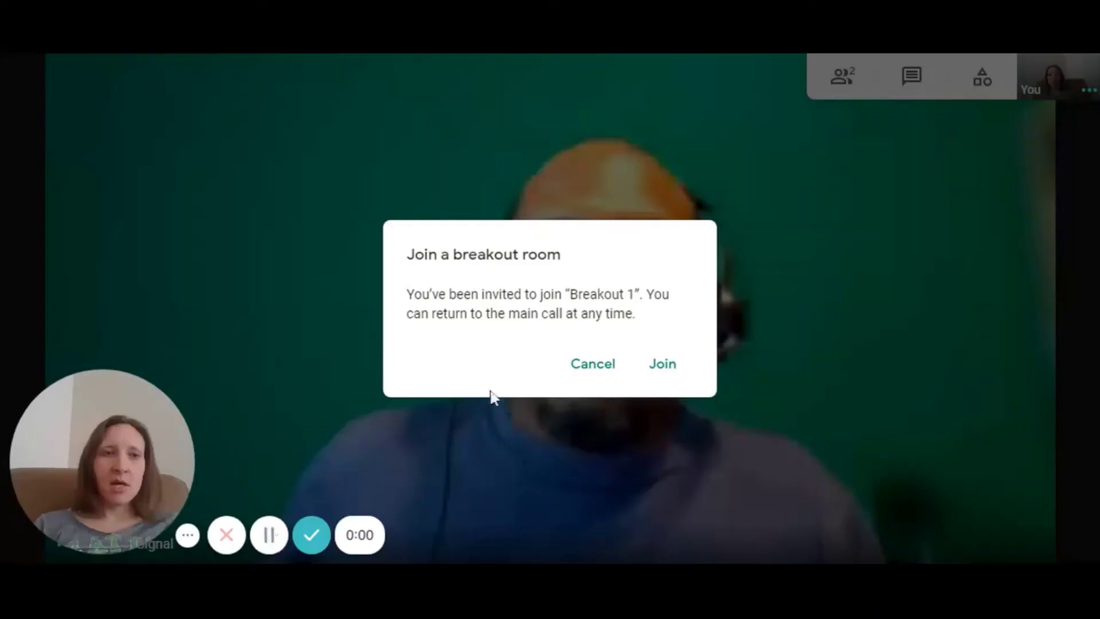
As the invited participant, mute the microphone, join Breakout 1 and dismiss the muted-microphone notice.
key(ctrl+d)
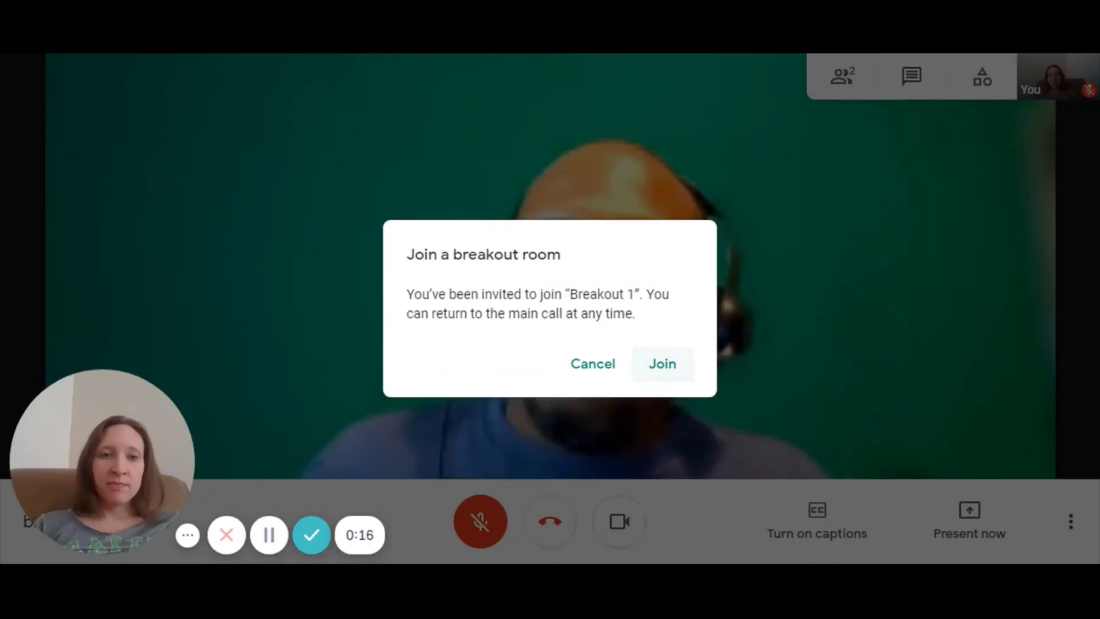
click(663, 375)
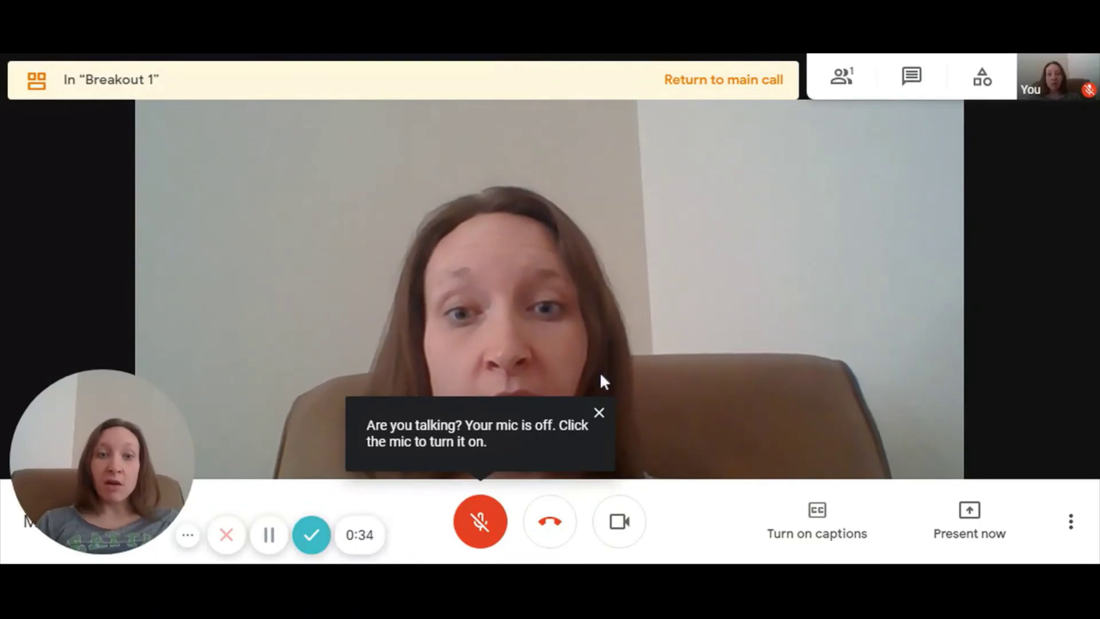
click(599, 412)
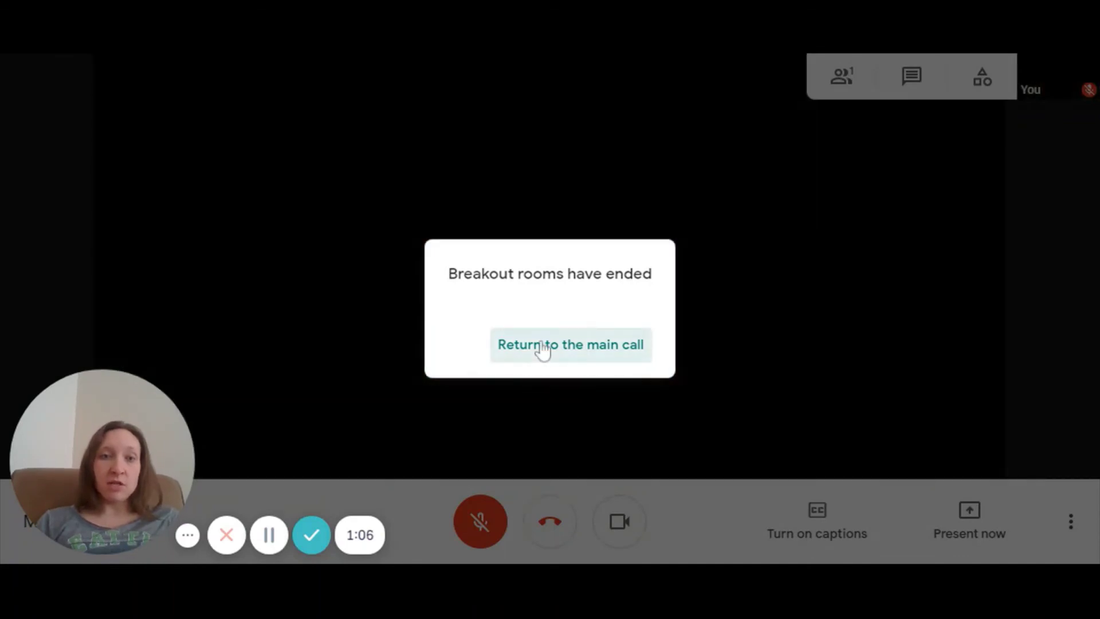
Return from the ended breakout room to the main call.
click(543, 346)
click(273, 516)
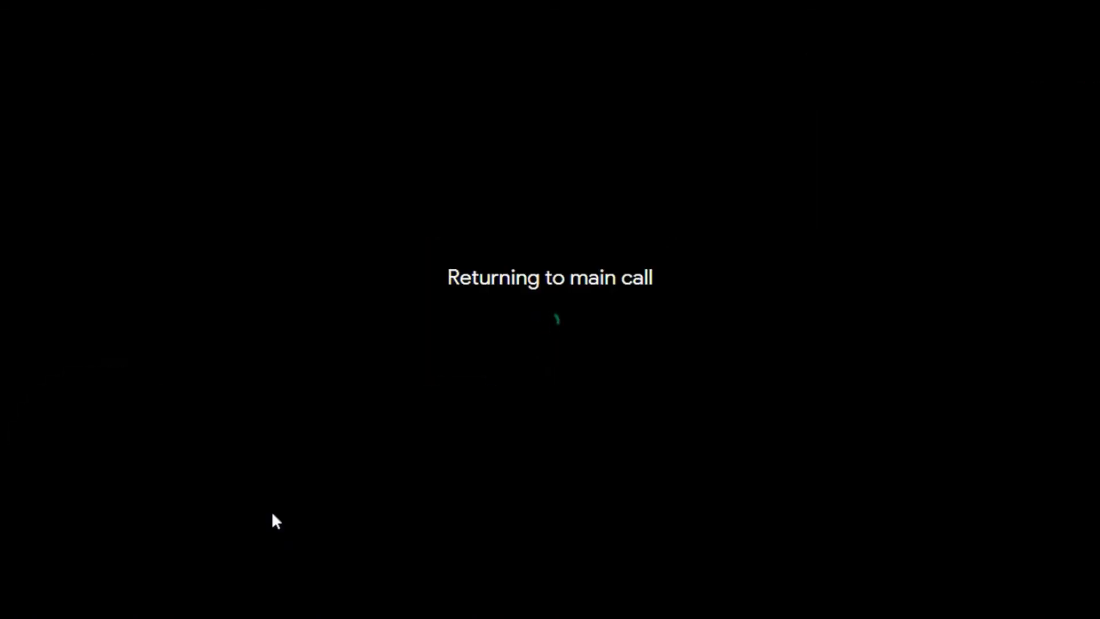